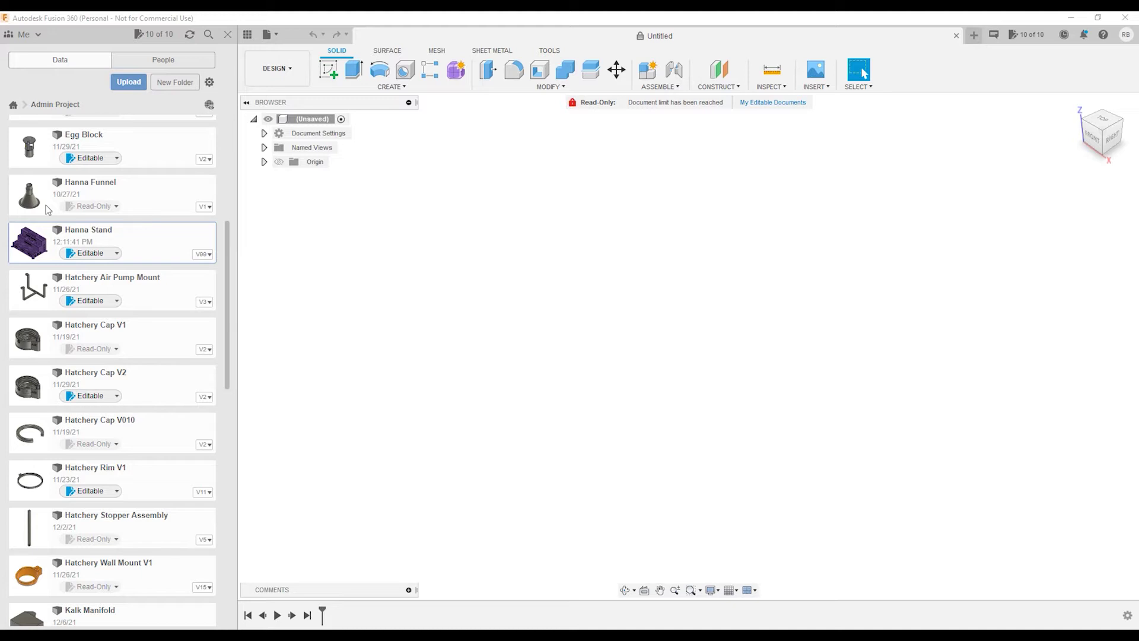
Open the Hanna Stand design from the Data panel and expand its Selection Sets
{"action": "double_click", "coordinate": [128, 235]}
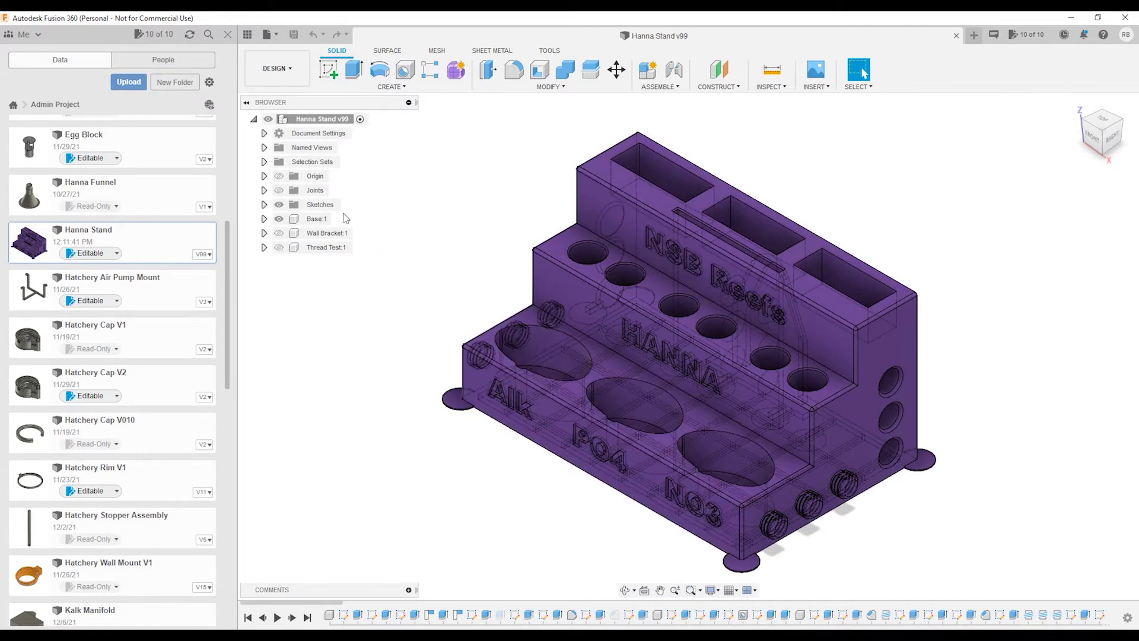
{"action": "left_click", "coordinate": [265, 162]}
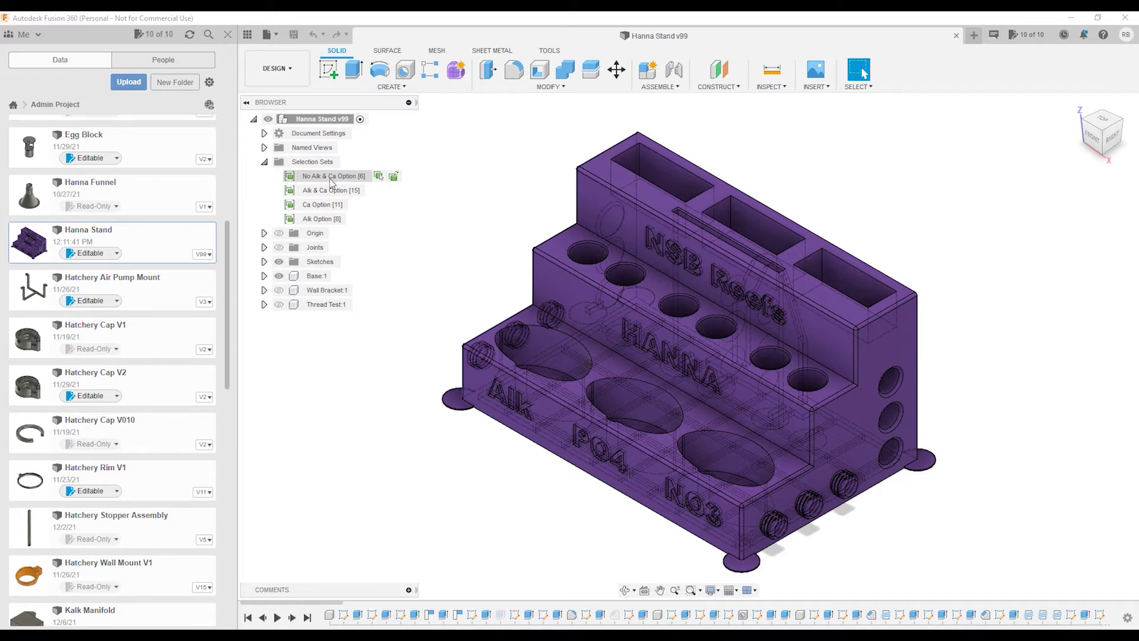
Select every body in the No Alk & Ca Option set and suppress its features
{"action": "left_click", "coordinate": [378, 176]}
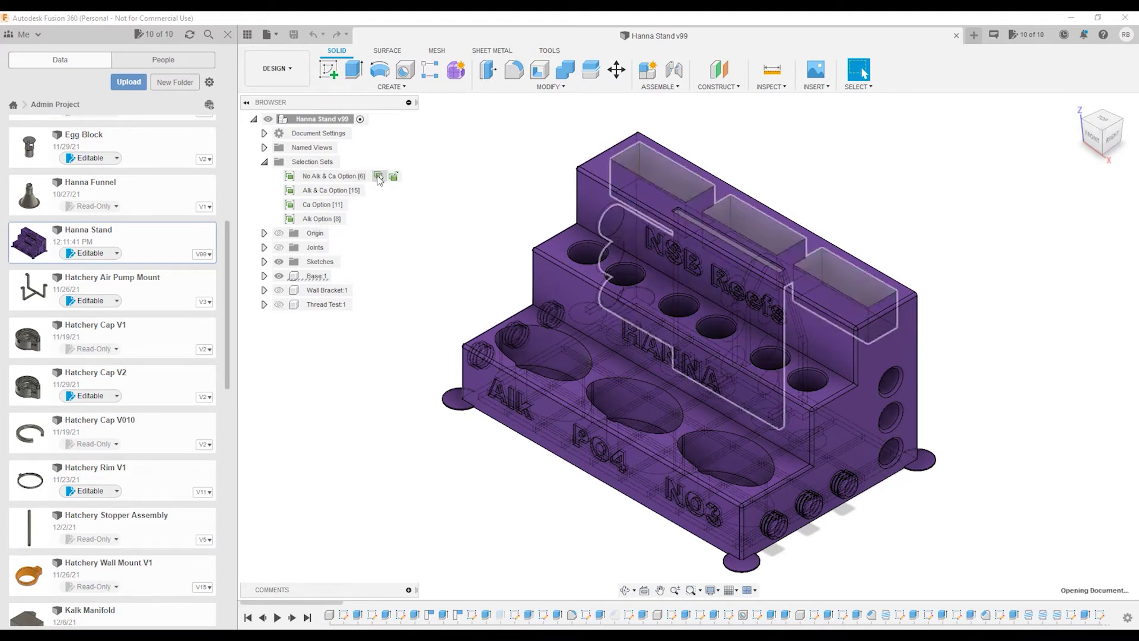
{"action": "left_click", "coordinate": [378, 176]}
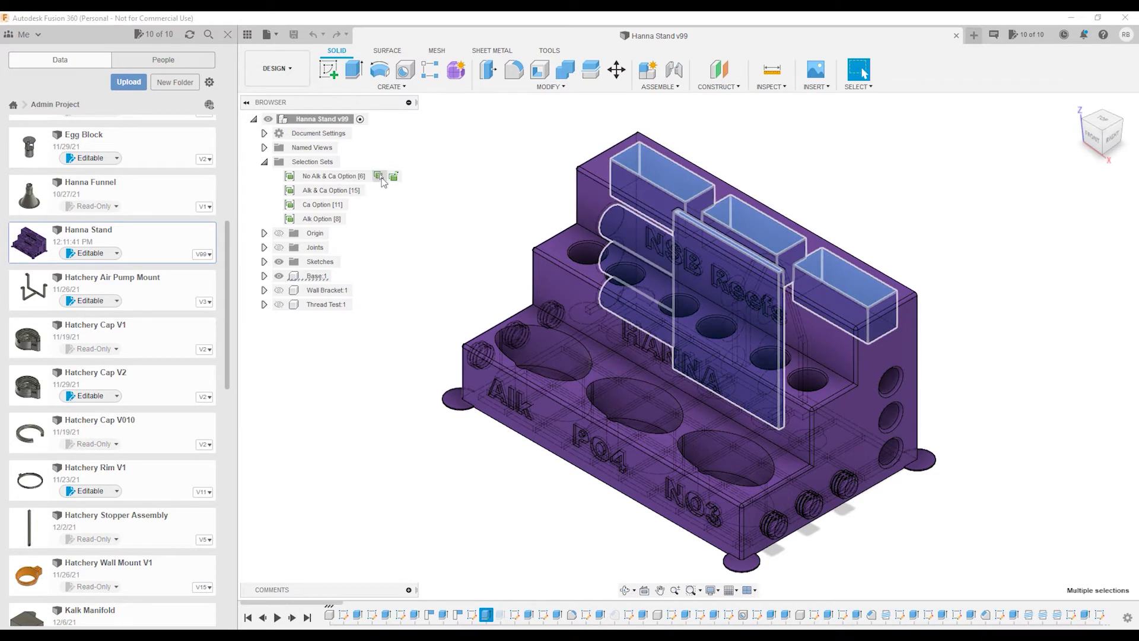
{"action": "right_click", "coordinate": [381, 177]}
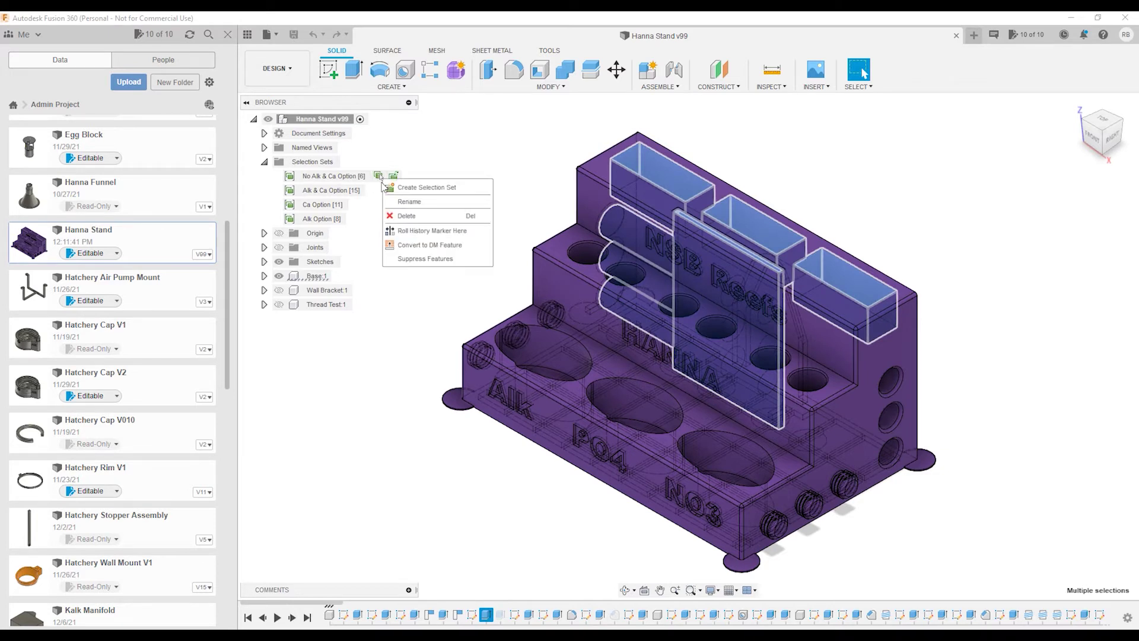
{"action": "left_click", "coordinate": [403, 260]}
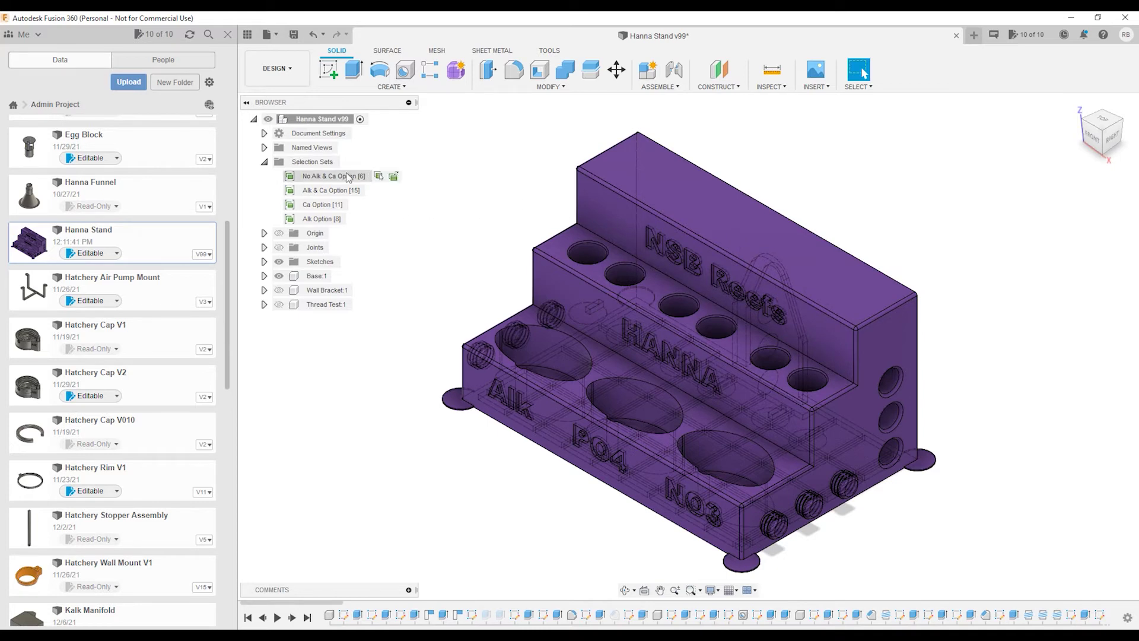
Select the Alk Option set, unsuppress its features, and pan the model up
{"action": "mouse_move", "coordinate": [333, 219]}
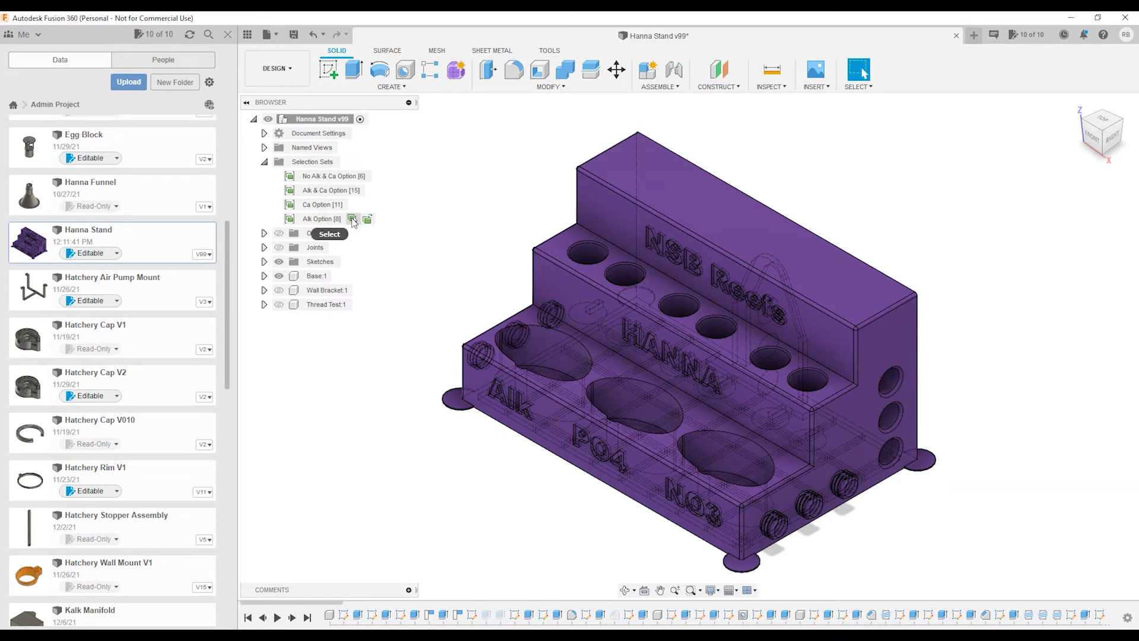
{"action": "left_click", "coordinate": [353, 219]}
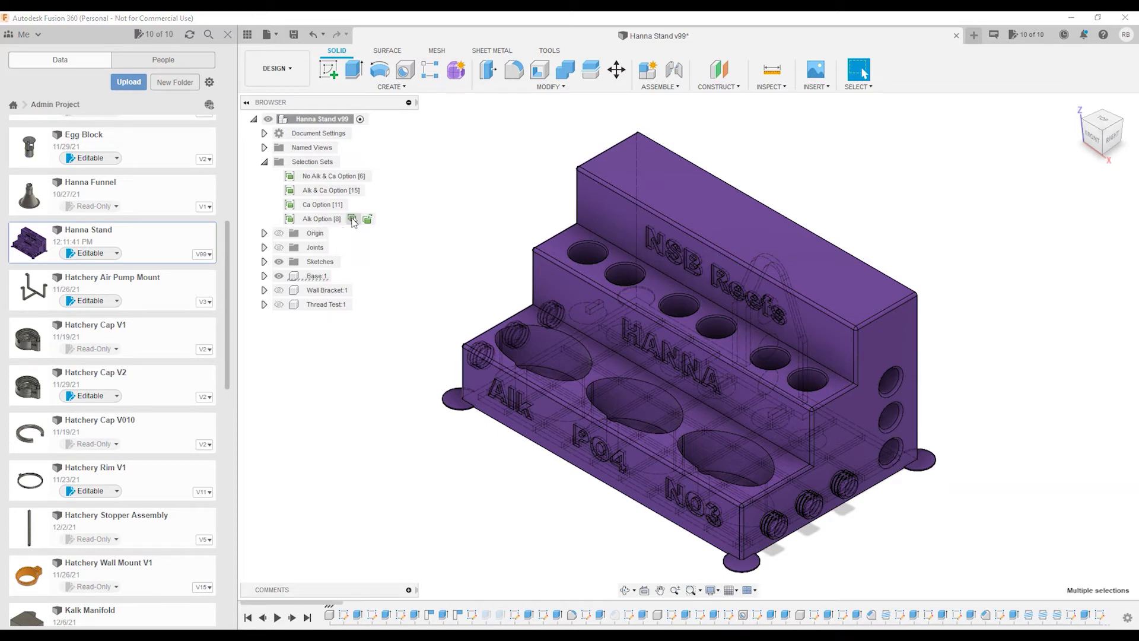
{"action": "right_click", "coordinate": [353, 220]}
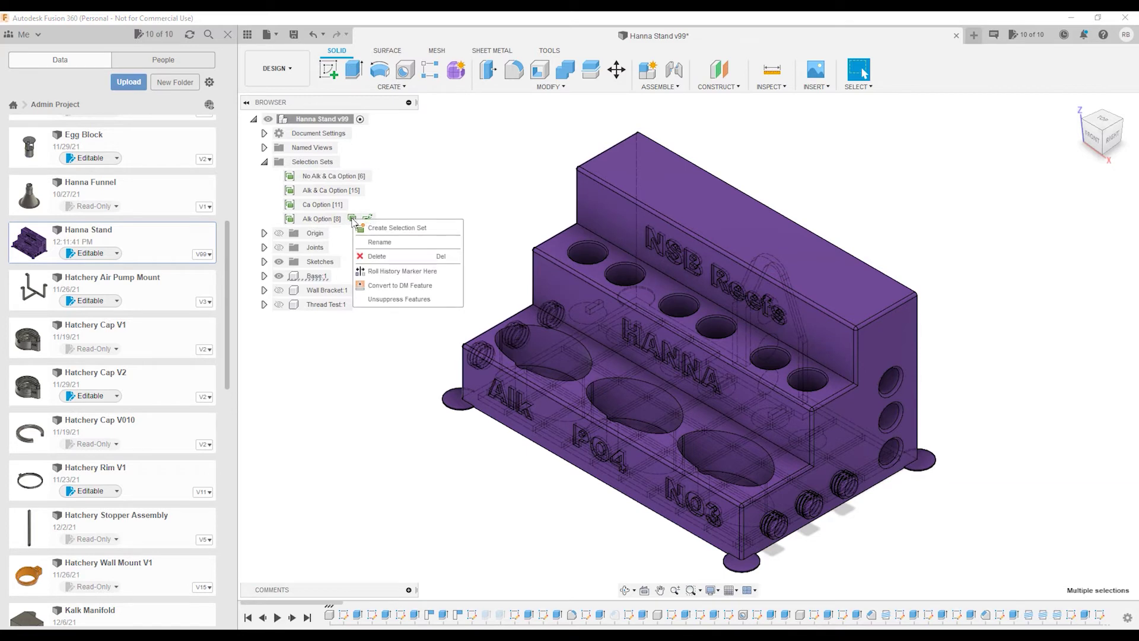
{"action": "left_click", "coordinate": [386, 299]}
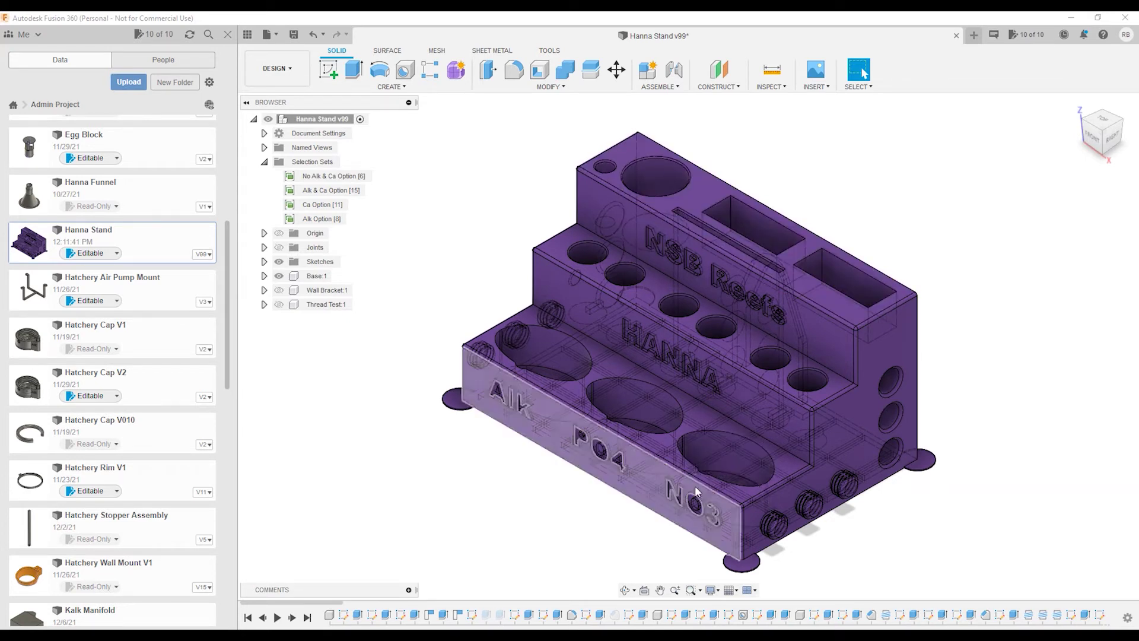
{"action": "middle_click_drag", "start_coordinate": [695, 485], "coordinate": [745, 351]}
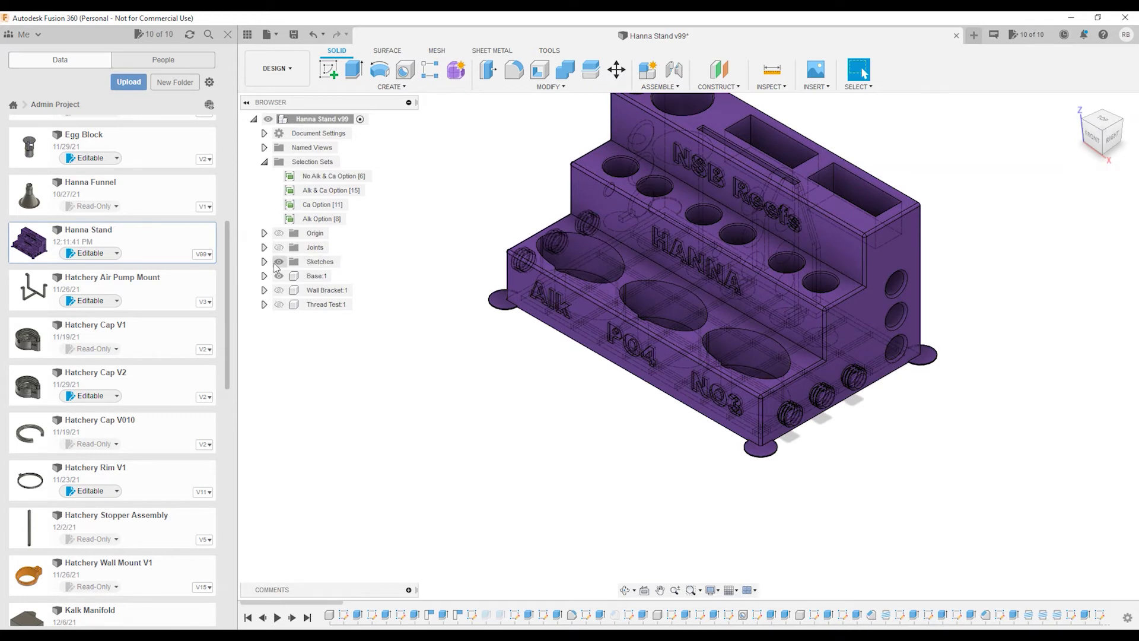
In the Testing Types sketch, change the PO4 label text to 'Cu' and finish the sketch
{"action": "left_click", "coordinate": [264, 261]}
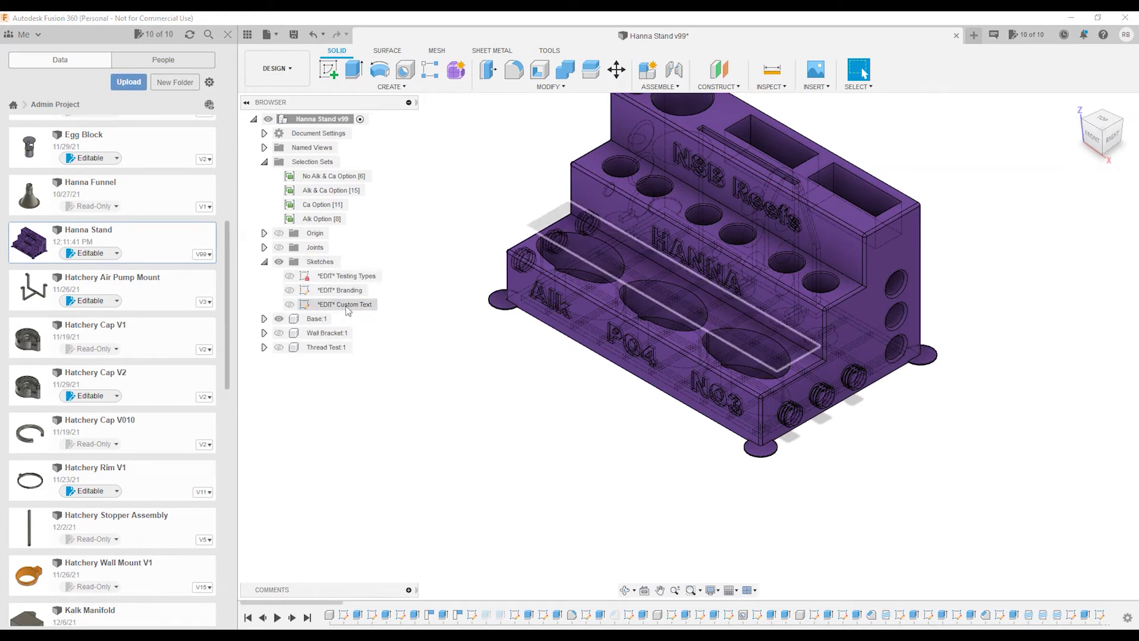
{"action": "double_click", "coordinate": [351, 276]}
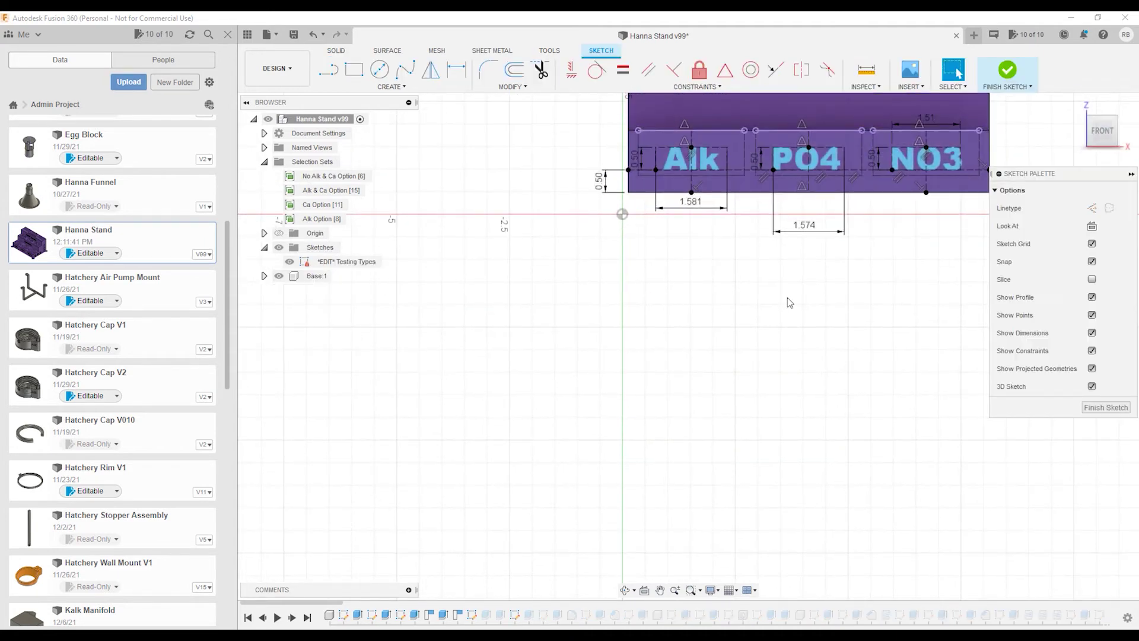
{"action": "middle_click_drag", "start_coordinate": [790, 301], "coordinate": [707, 323]}
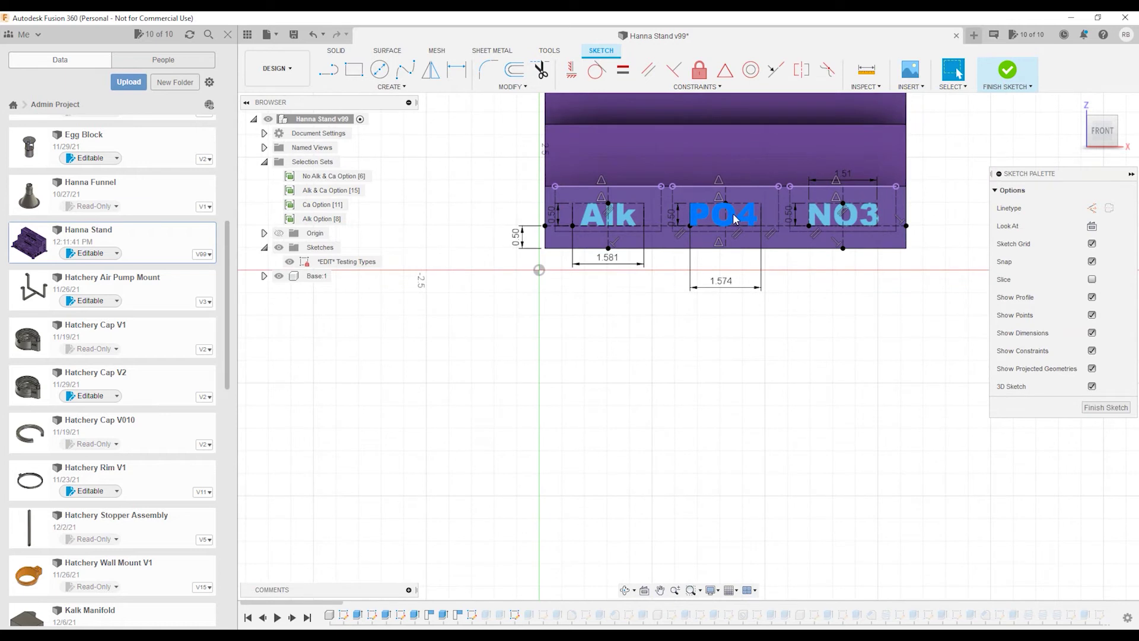
{"action": "double_click", "coordinate": [733, 219]}
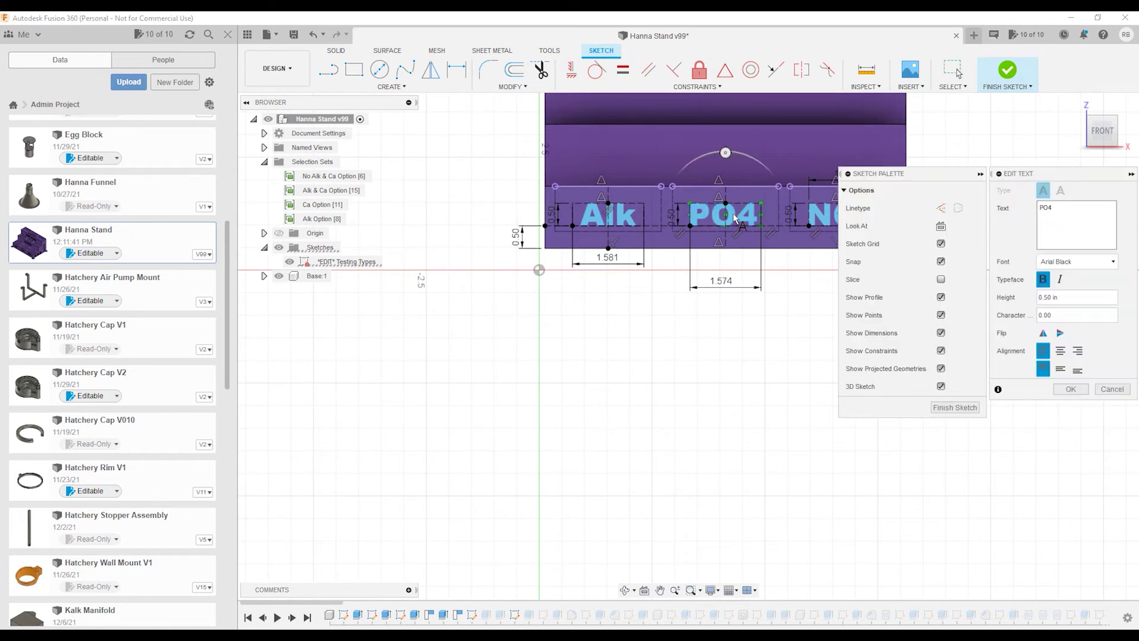
{"action": "left_click_drag", "start_coordinate": [1084, 215], "coordinate": [1020, 215]}
{"action": "type", "text": "Cu"}
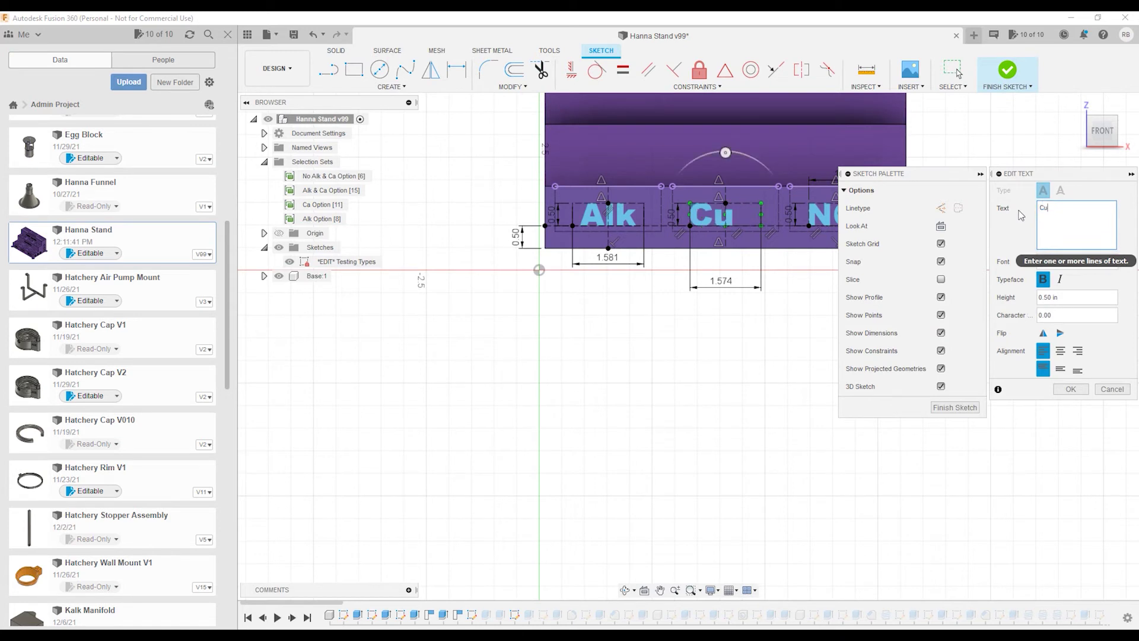
{"action": "left_click", "coordinate": [1070, 389]}
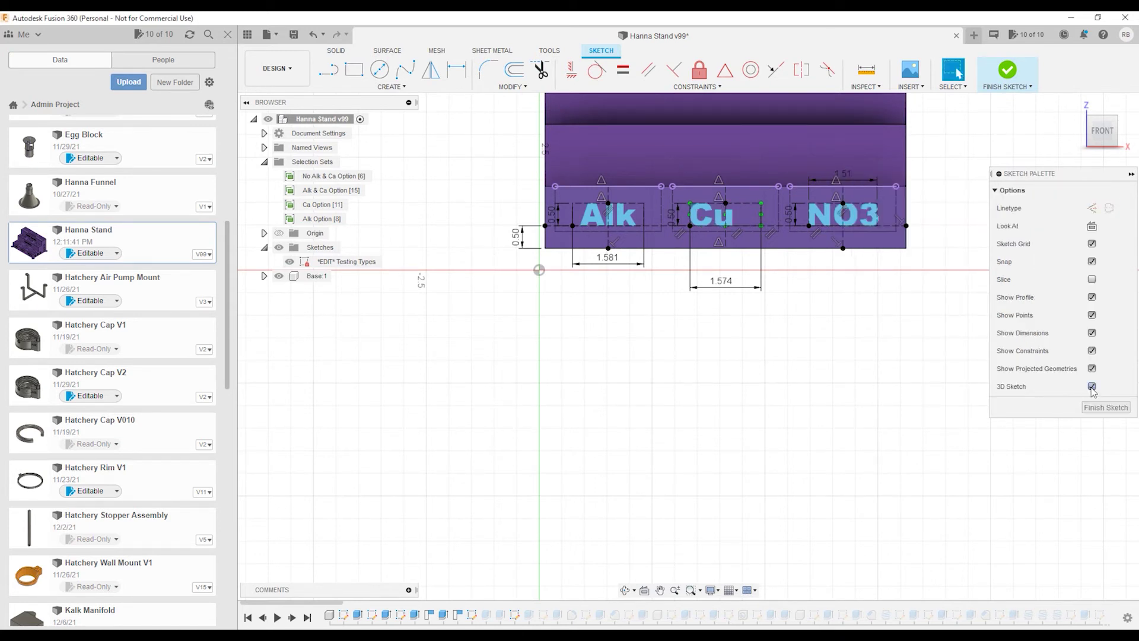
{"action": "left_click", "coordinate": [1101, 407]}
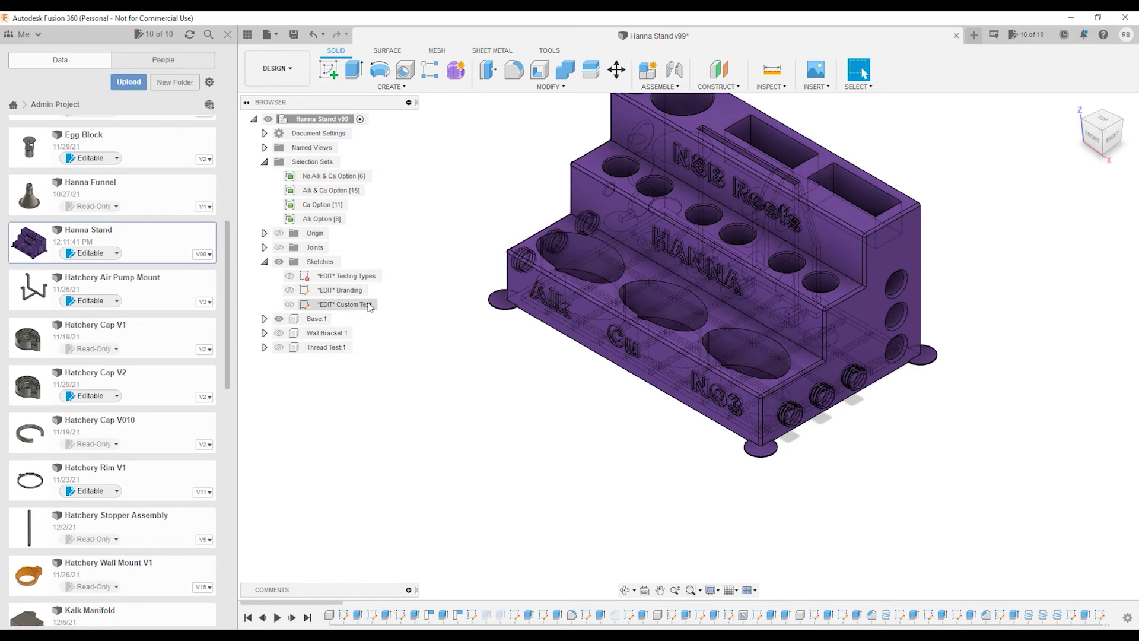
In the Custom Text sketch, replace 'NSB Reefs' with 'Your Custom Text' and finish the sketch
{"action": "left_click", "coordinate": [368, 305]}
{"action": "double_click", "coordinate": [369, 305]}
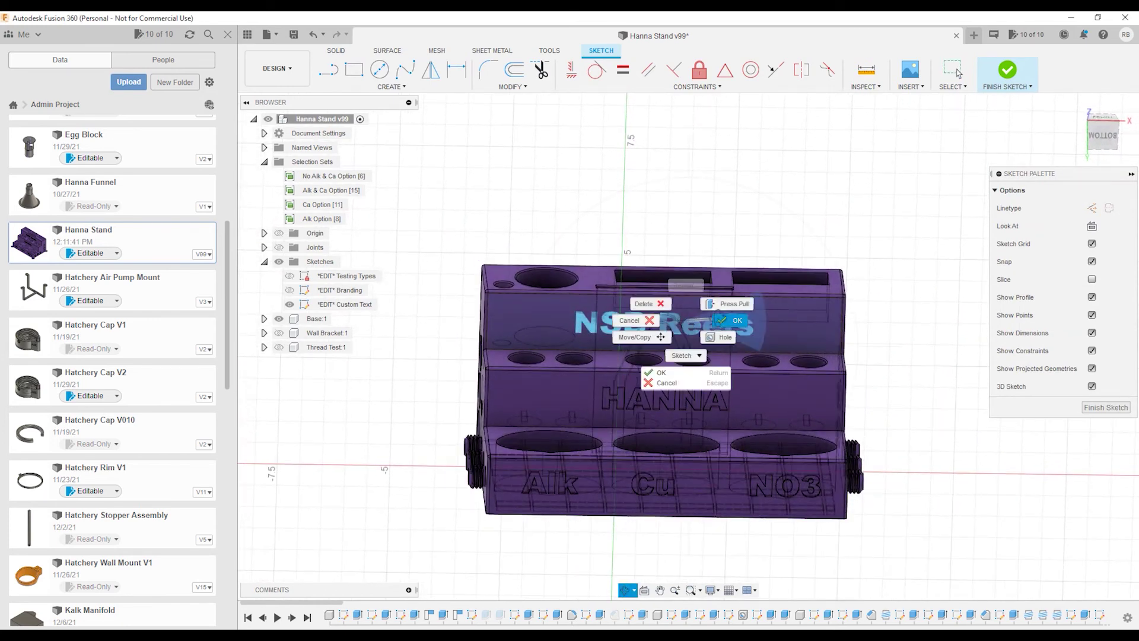
{"action": "left_click", "coordinate": [676, 326]}
{"action": "double_click", "coordinate": [677, 326]}
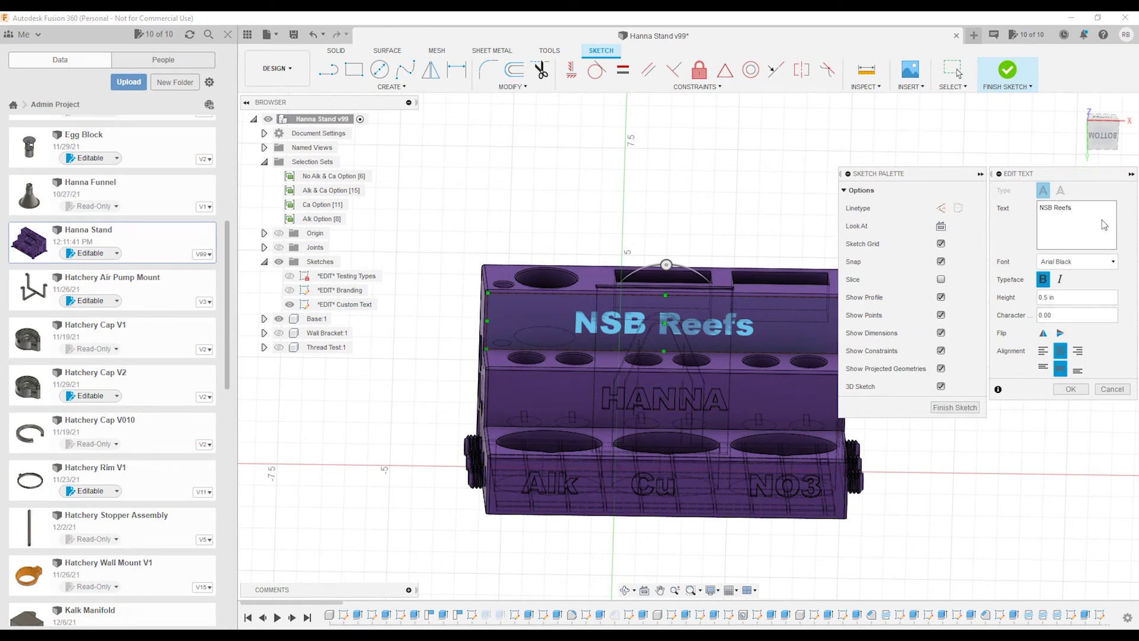
{"action": "left_click_drag", "start_coordinate": [1104, 215], "coordinate": [1018, 210]}
{"action": "type", "text": "Your"}
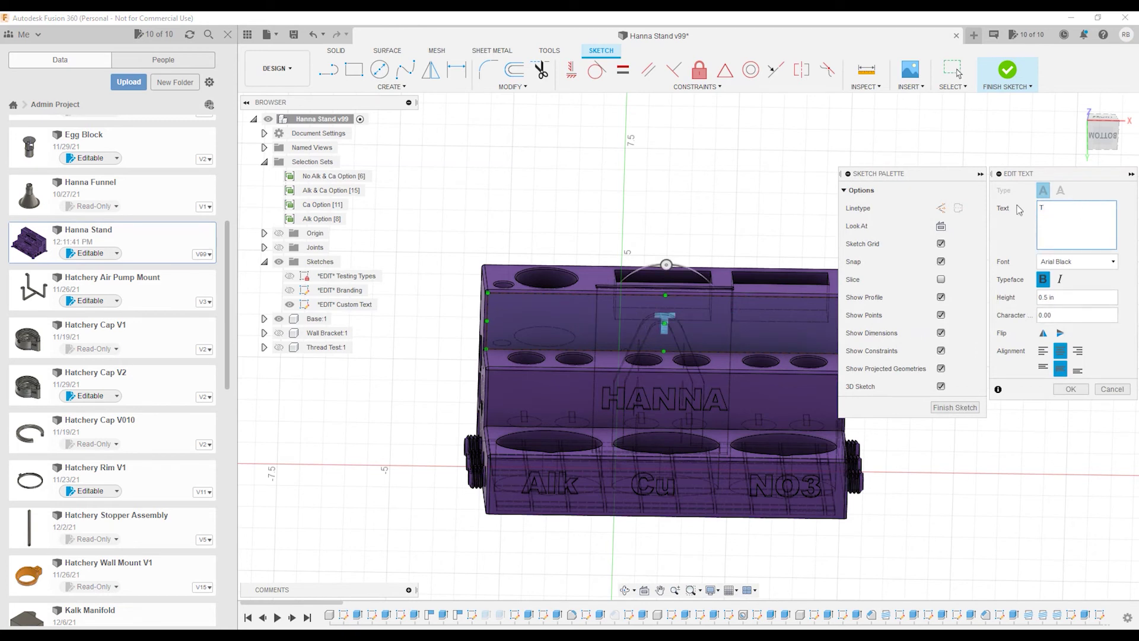
{"action": "type", "text": " C"}
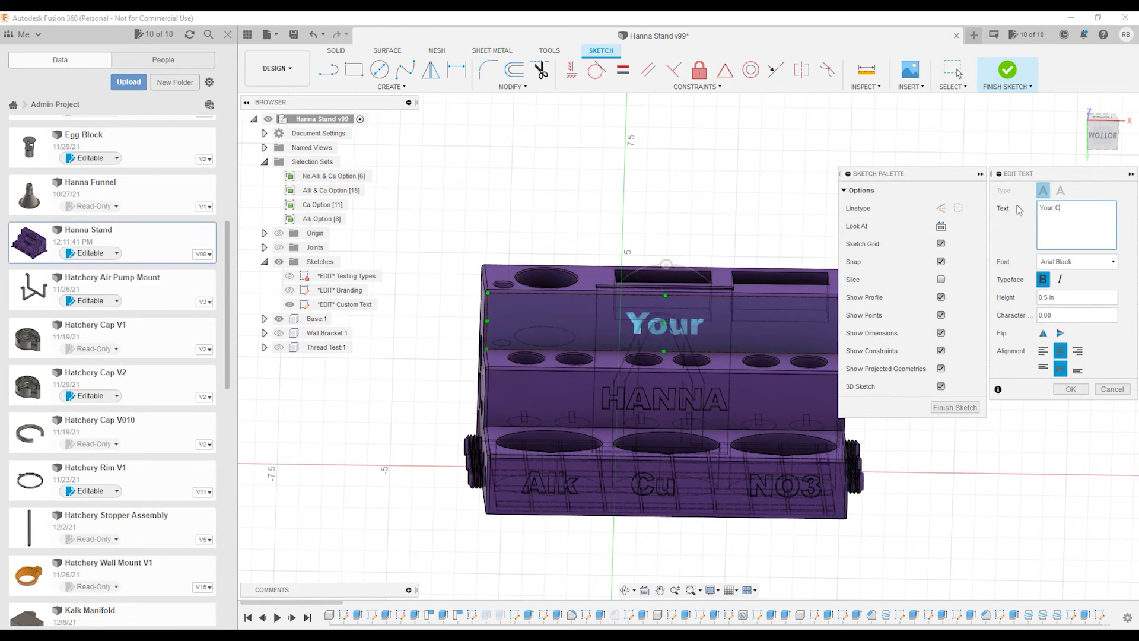
{"action": "type", "text": "ustom Text"}
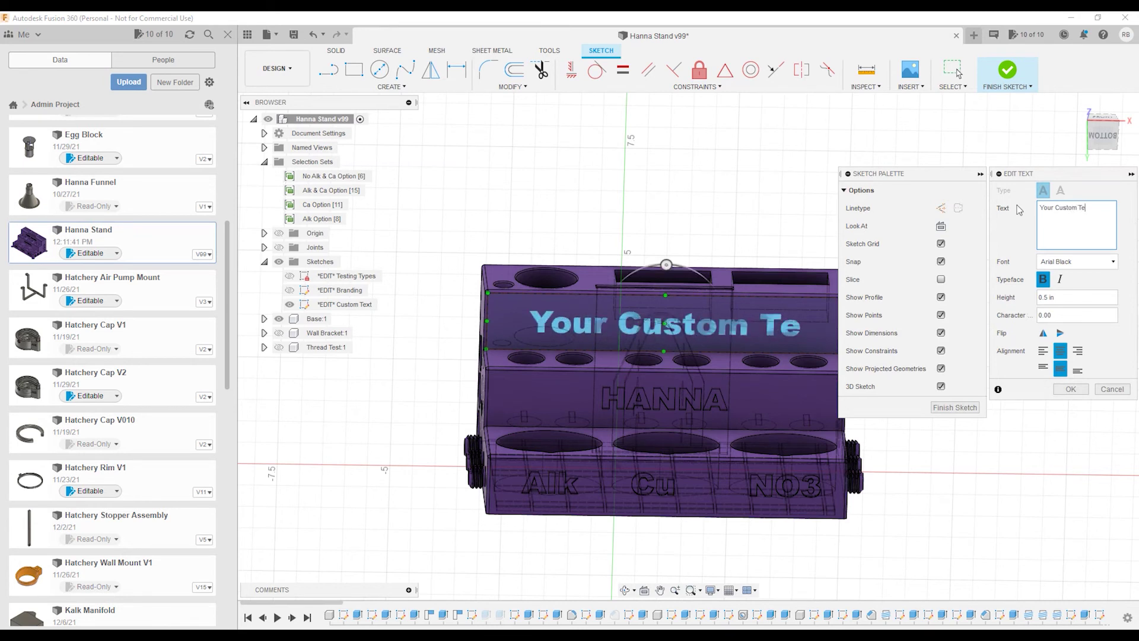
{"action": "left_click", "coordinate": [1069, 389]}
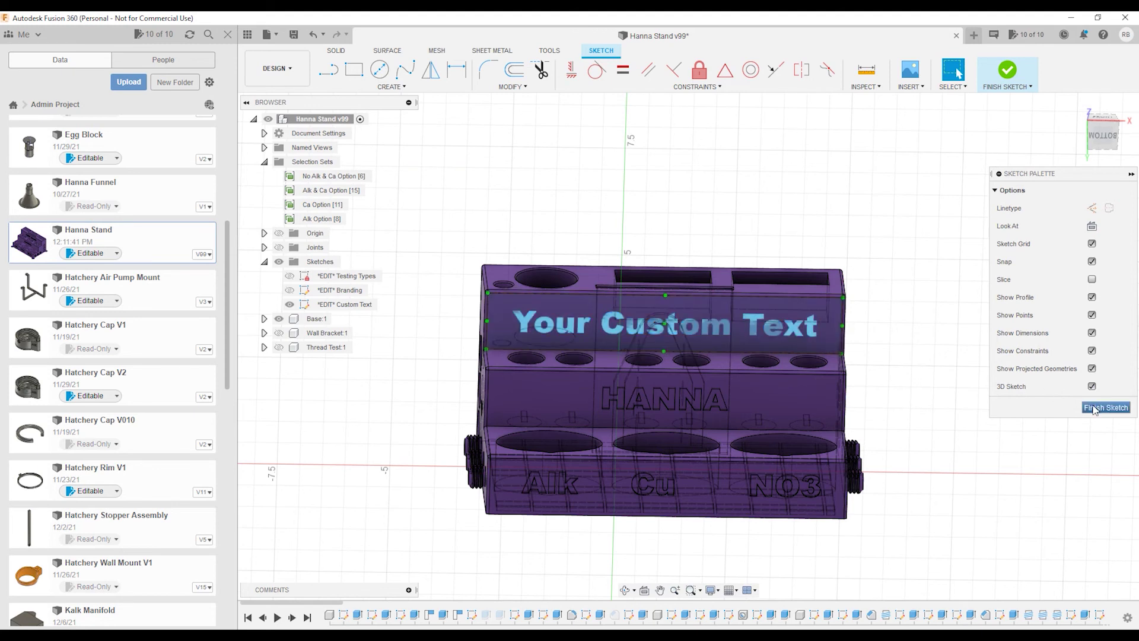
{"action": "left_click", "coordinate": [1094, 409]}
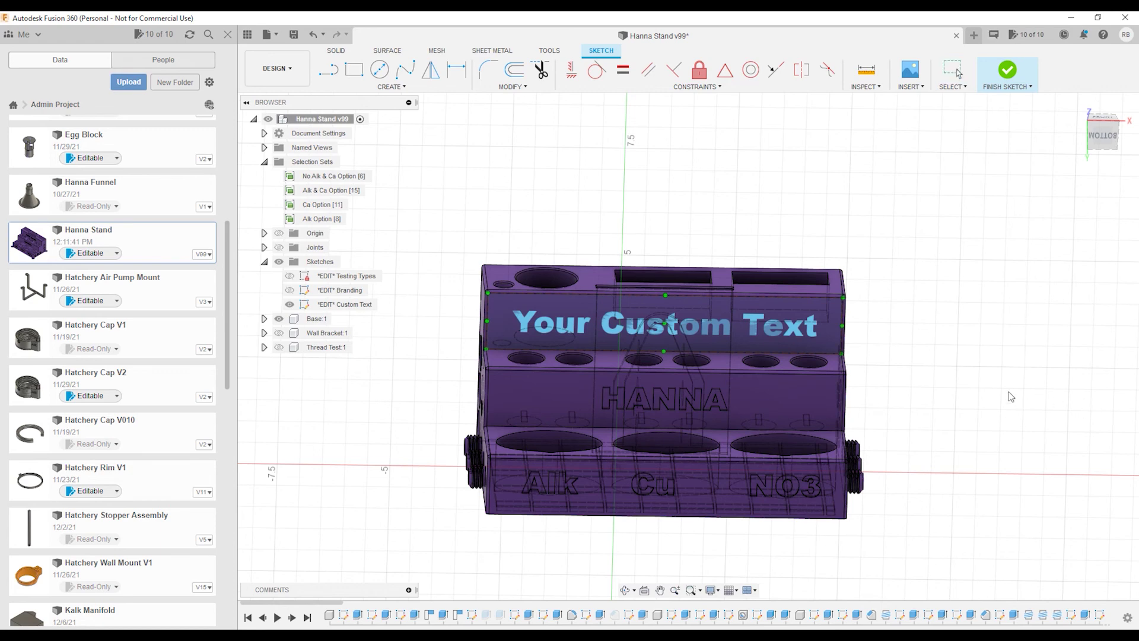
{"action": "left_click", "coordinate": [1102, 135]}
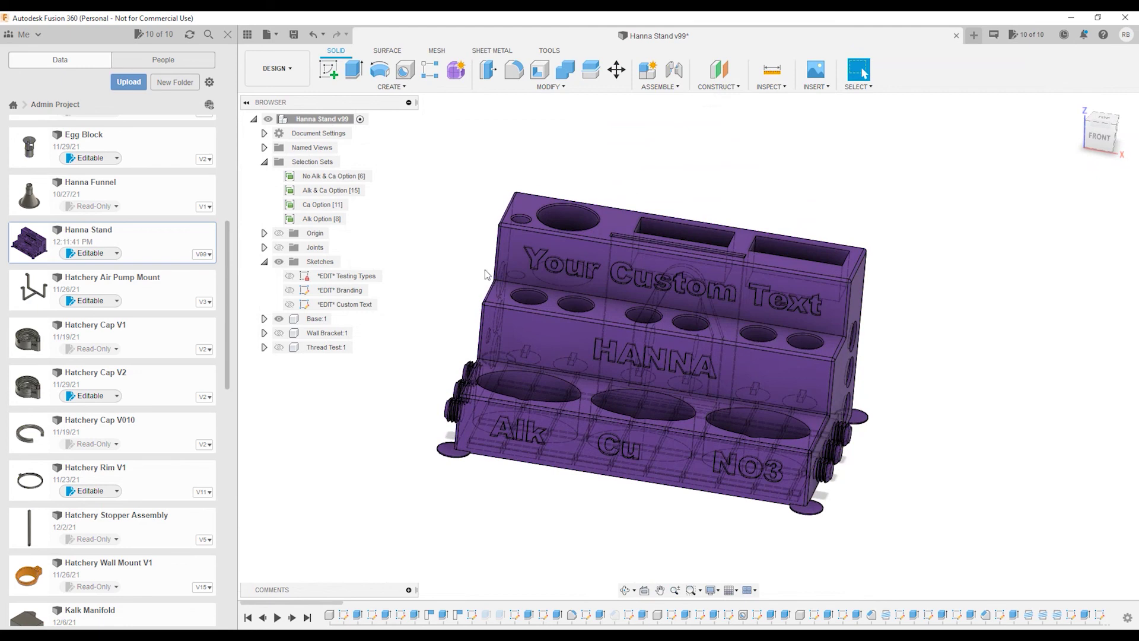
Start exporting Hanna Stand v99 with the file type set to STL Files (*.stl)
{"action": "left_click", "coordinate": [276, 41]}
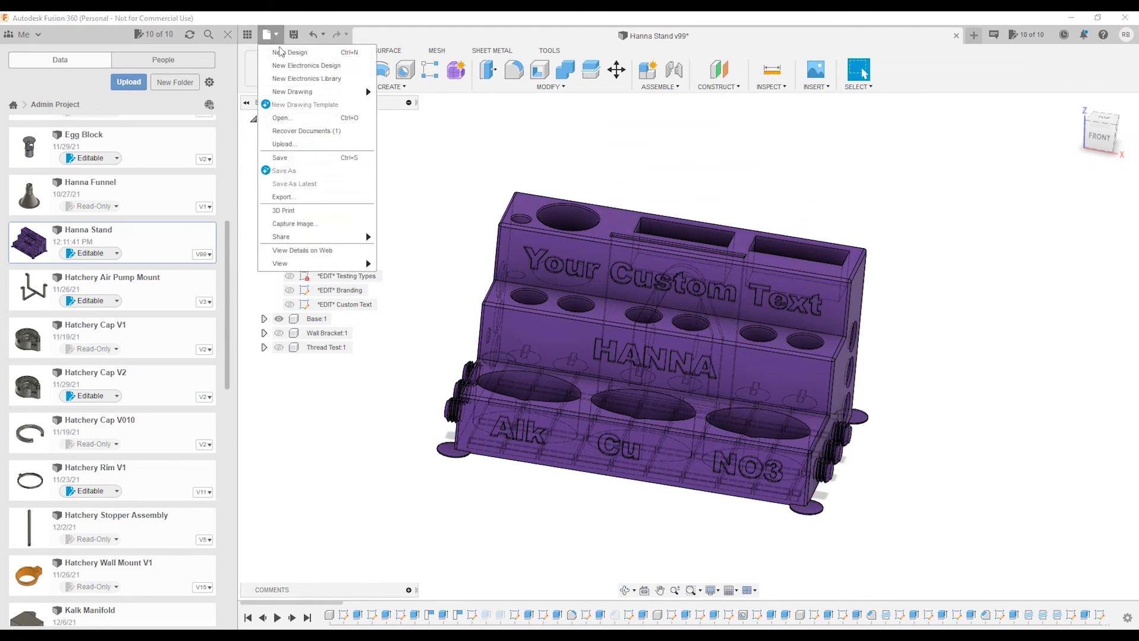
{"action": "left_click", "coordinate": [285, 197]}
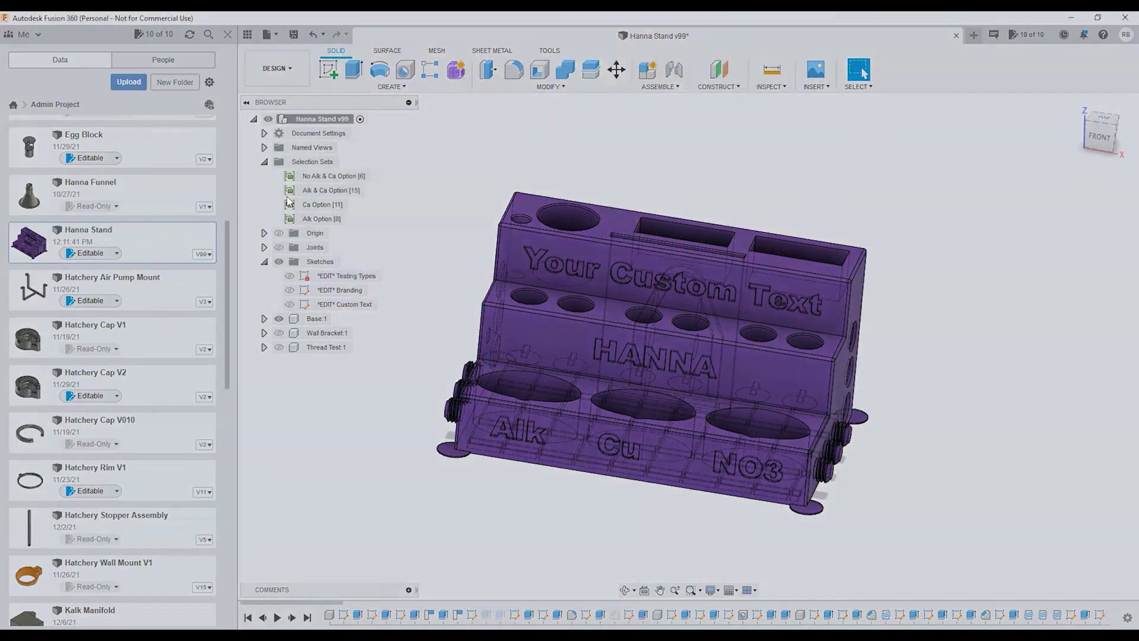
{"action": "left_click", "coordinate": [437, 166]}
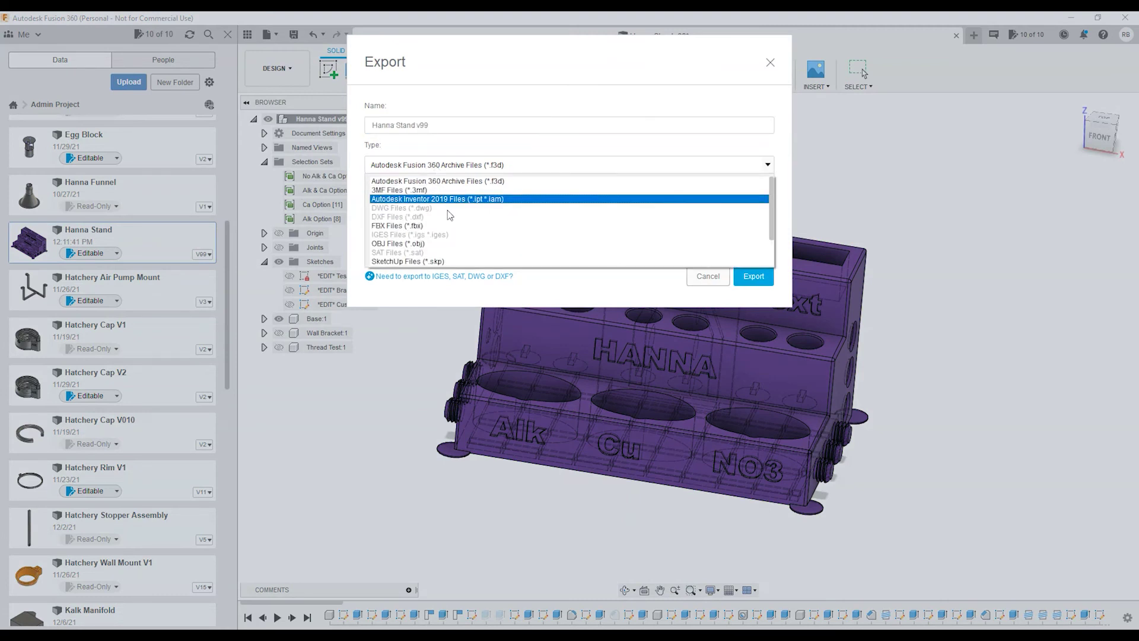
{"action": "scroll", "coordinate": [448, 215], "scroll_direction": "down", "scroll_amount": 2}
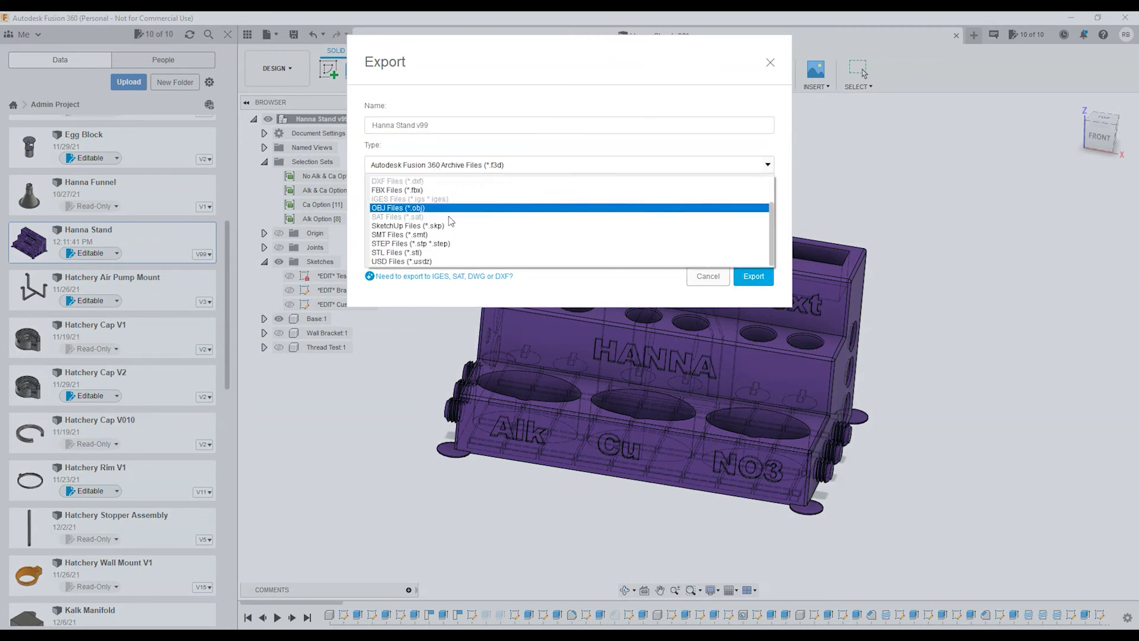
{"action": "left_click", "coordinate": [443, 254]}
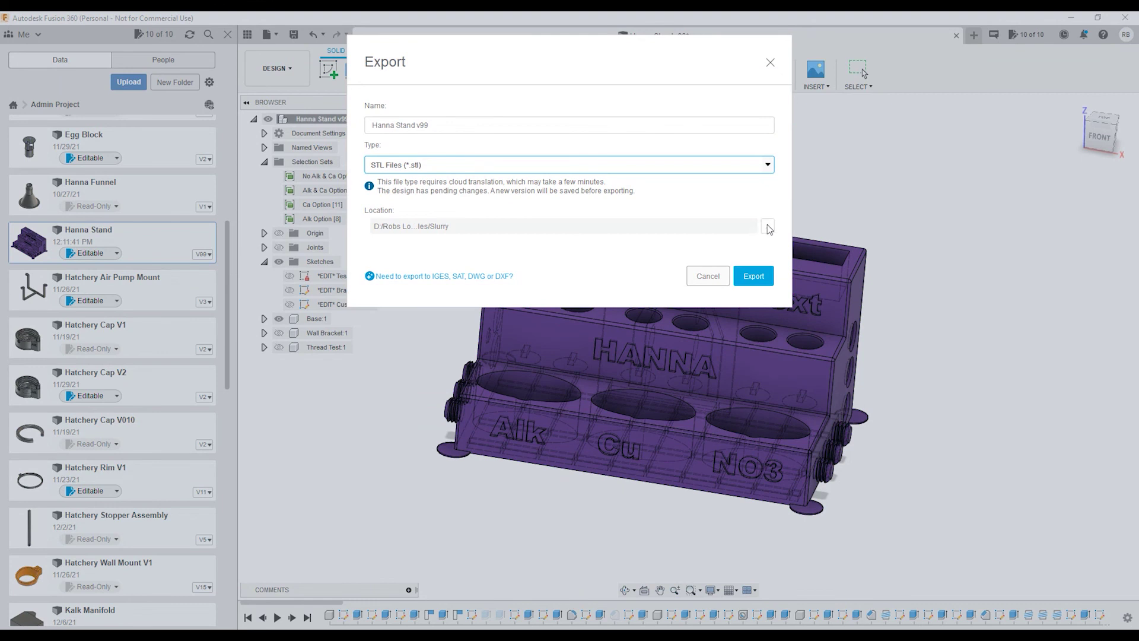